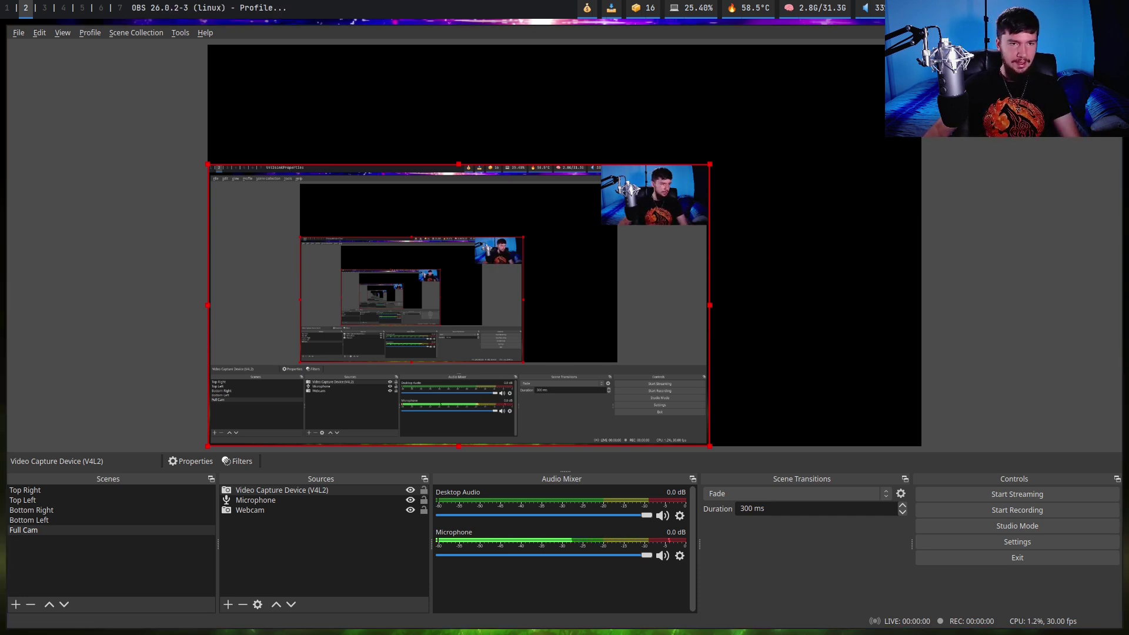
# Step: Tile the second OBS window beside the first with Super+Space
pyautogui.press('super+space')
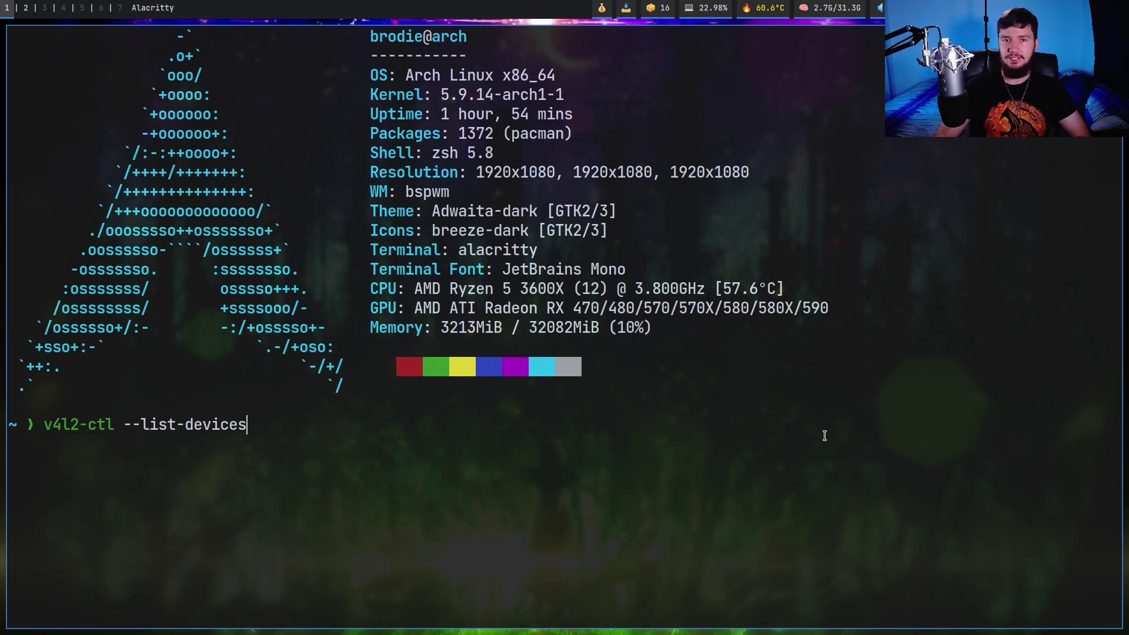
# Step: Run v4l2-ctl --list-devices and highlight the Dummy video device path /dev/video2
pyautogui.press('Return')
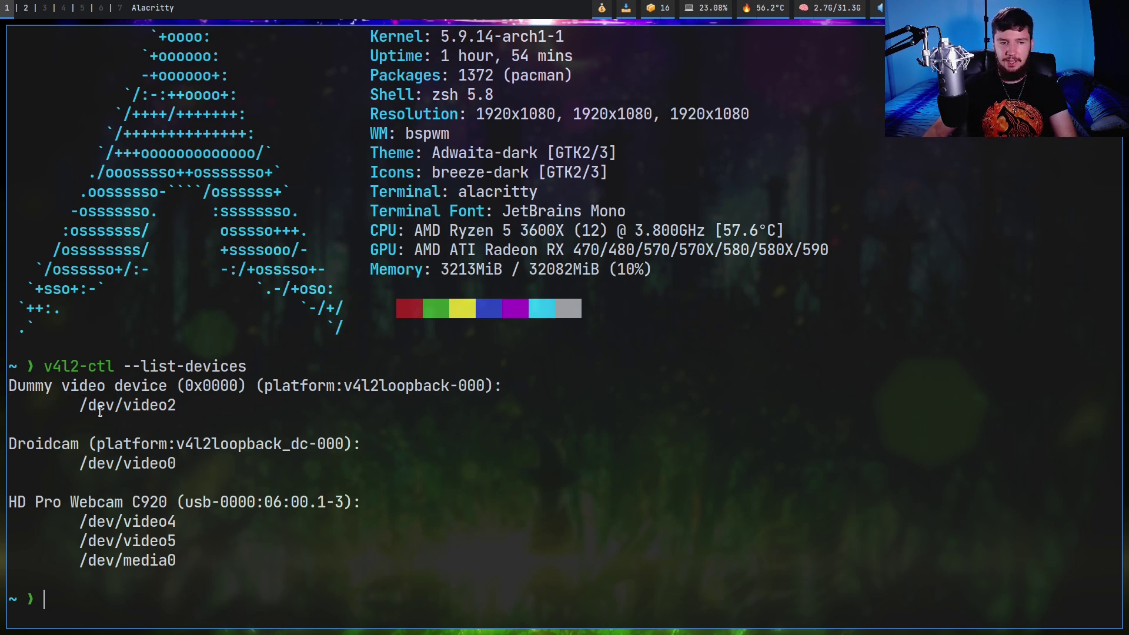
pyautogui.moveTo(84, 405); pyautogui.dragTo(187, 404)
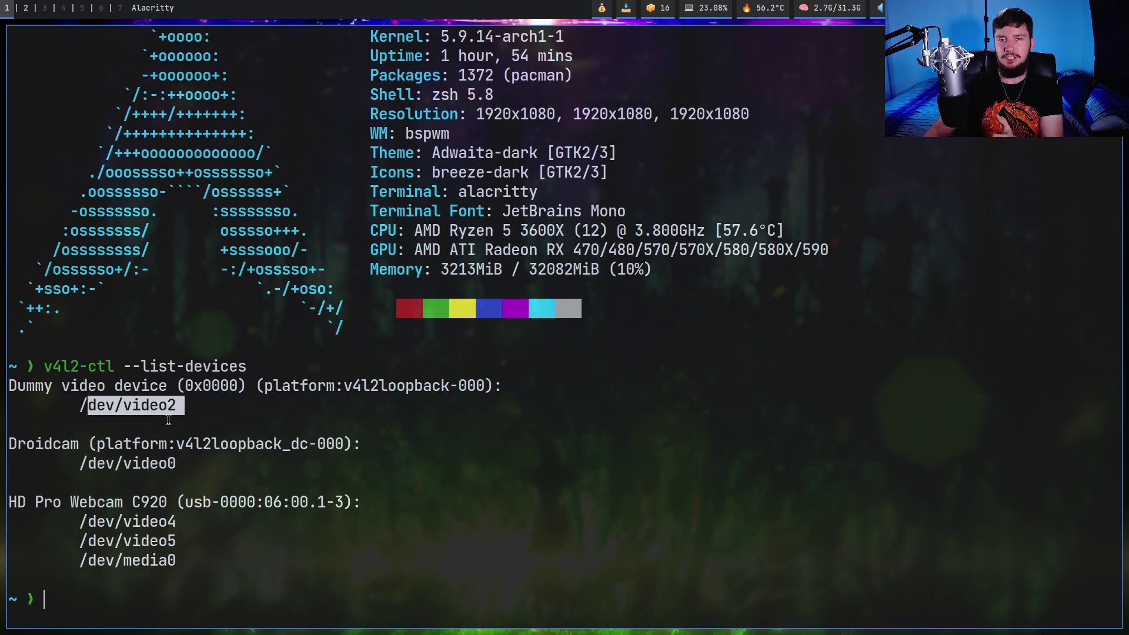
pyautogui.click(168, 419)
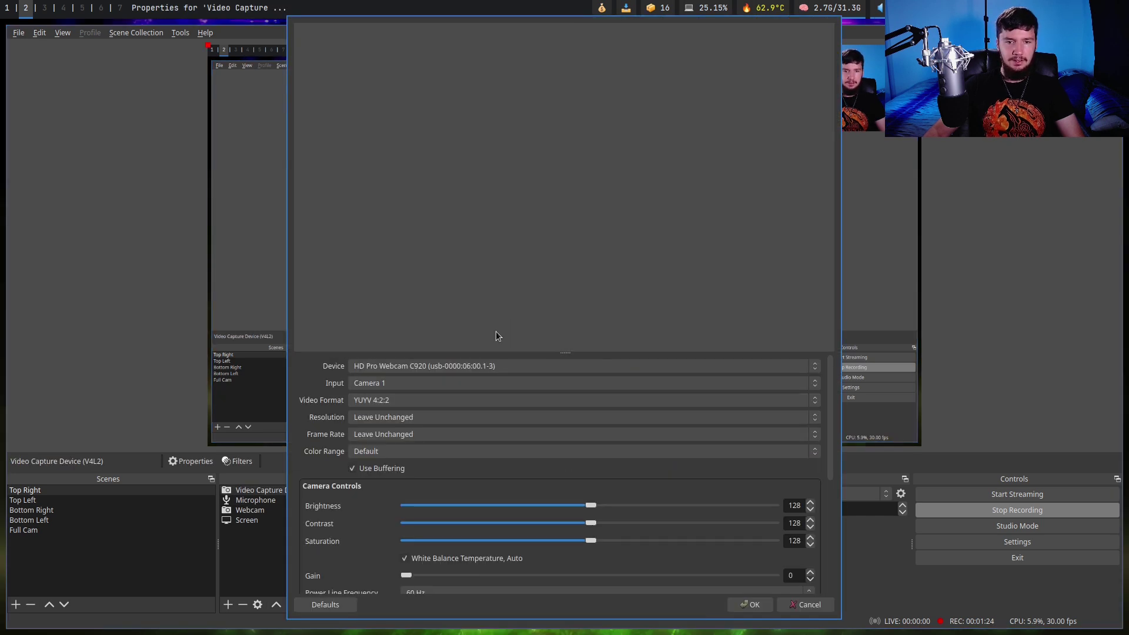
# Step: Add a V4L2 Video Capture source on the loopback device, showing a recursive OBS feed
pyautogui.click(529, 368)
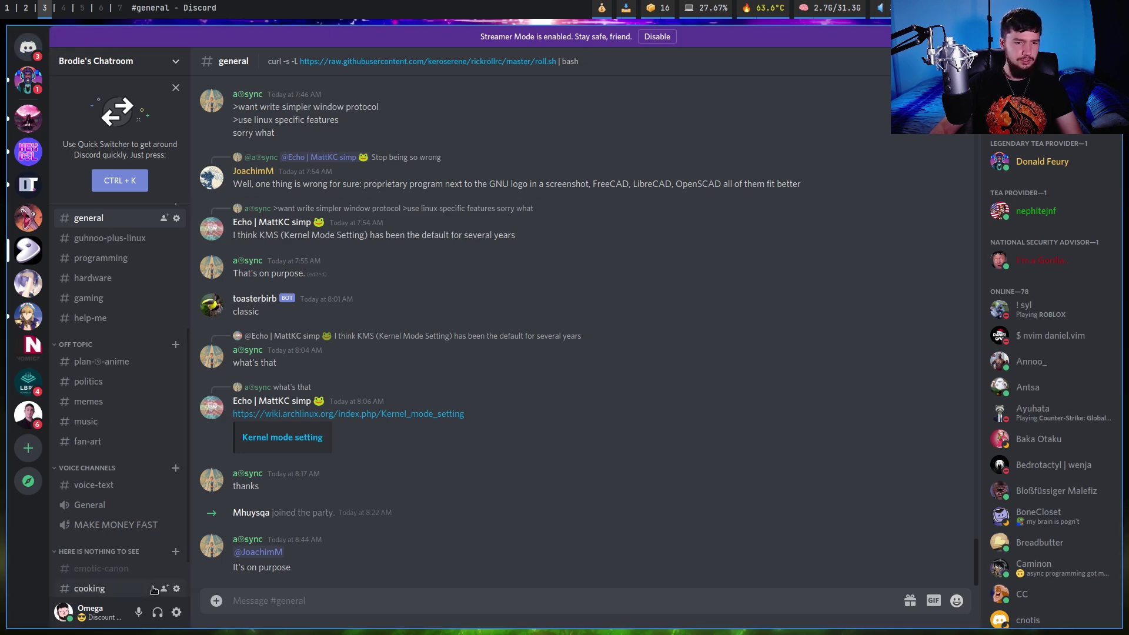
# Step: Set the Camera in Discord's Voice & Video settings to Dummy video device (0x0000)
pyautogui.click(175, 612)
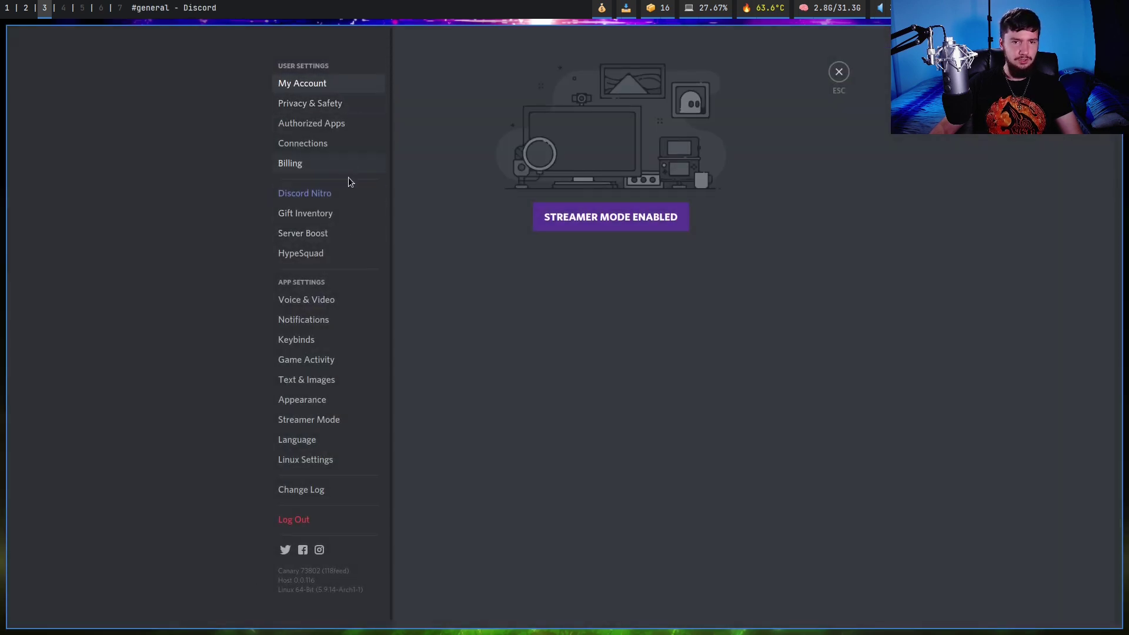
pyautogui.click(336, 305)
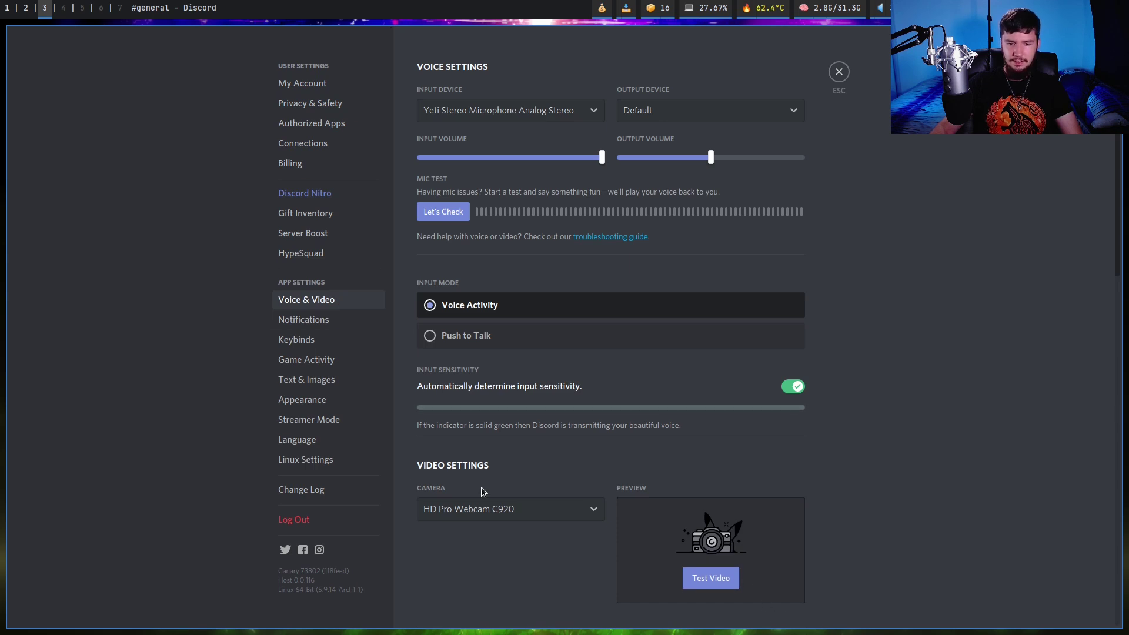
pyautogui.click(521, 510)
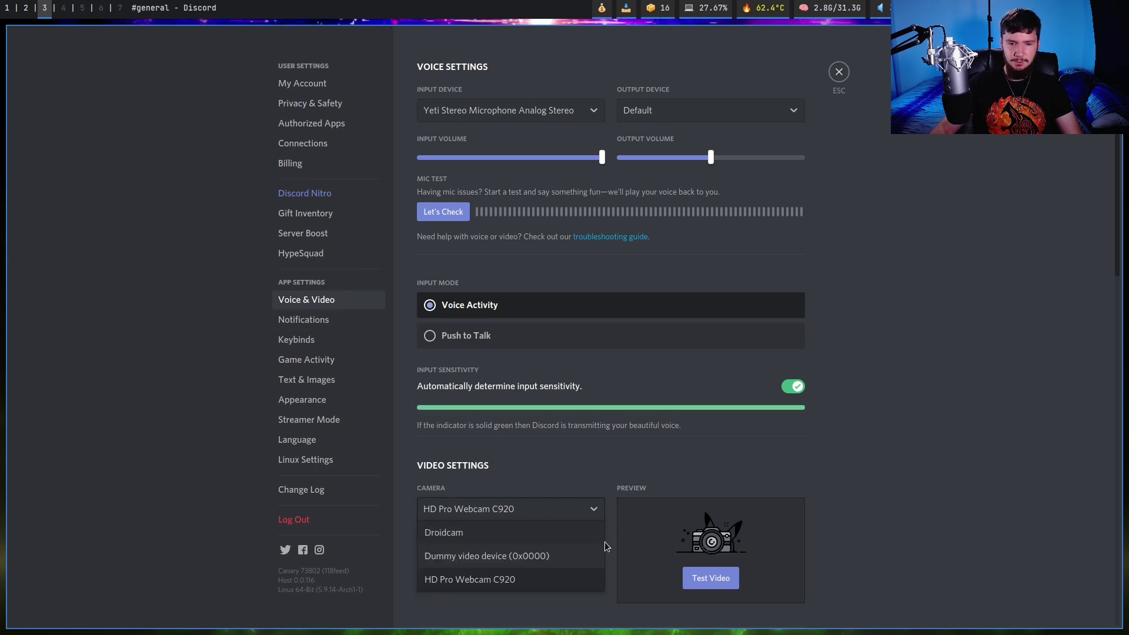
pyautogui.click(511, 557)
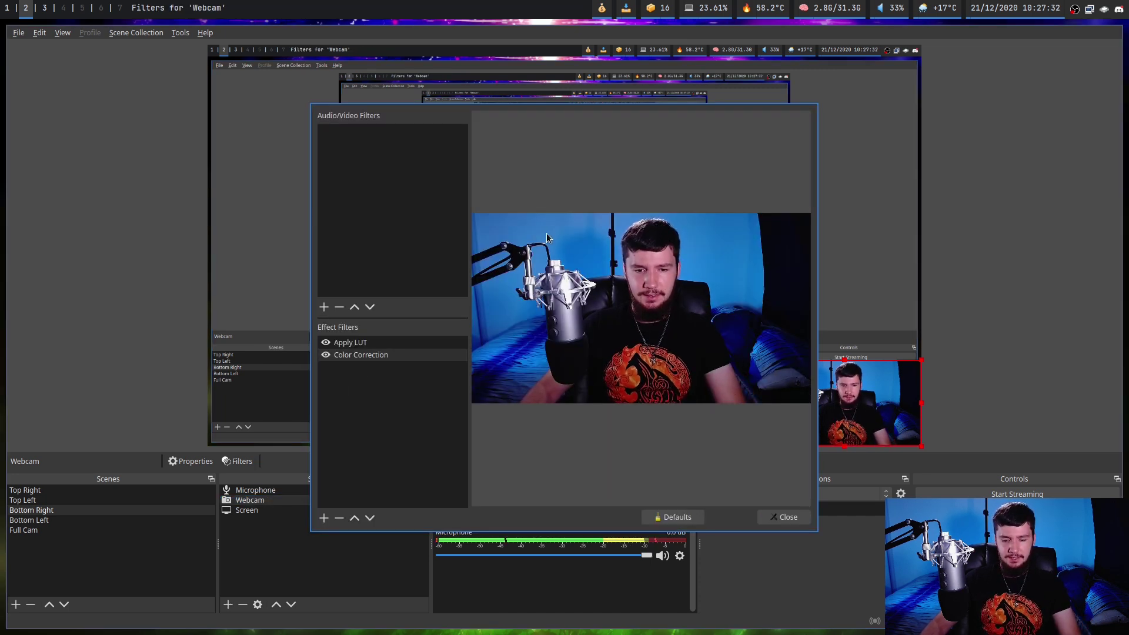
# Step: Move the Webcam filters dialog aside and select the Webcam source to check Apply LUT
pyautogui.moveTo(547, 232); pyautogui.dragTo(560, 189)
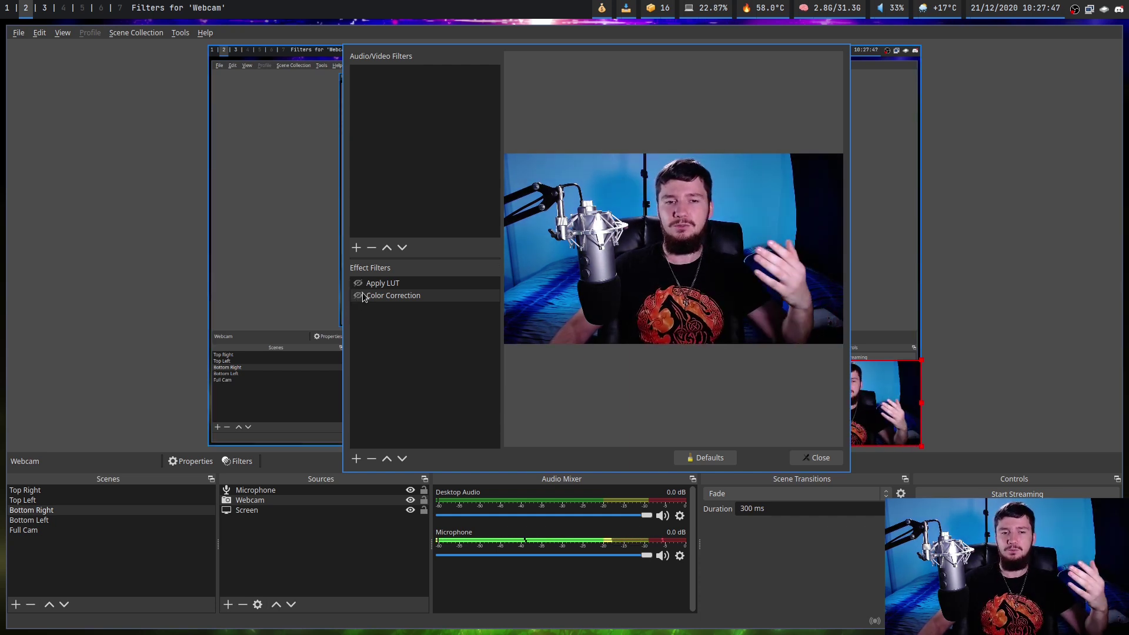
pyautogui.click(324, 298)
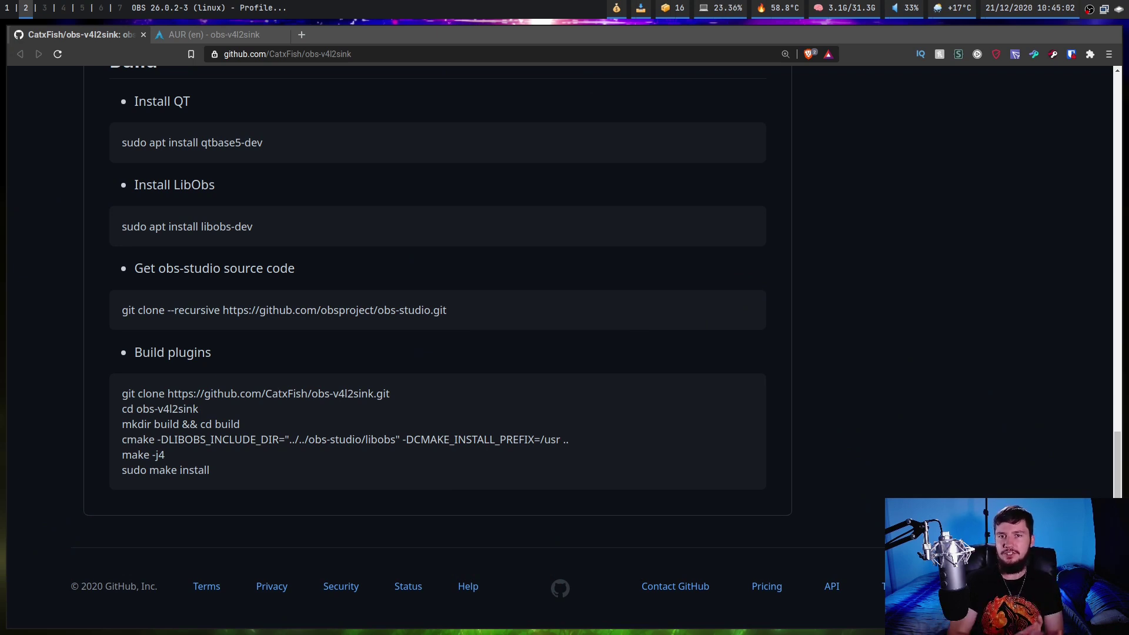
# Step: Switch to the 'AUR (en) - obs-v4l2sink' browser tab
pyautogui.click(216, 35)
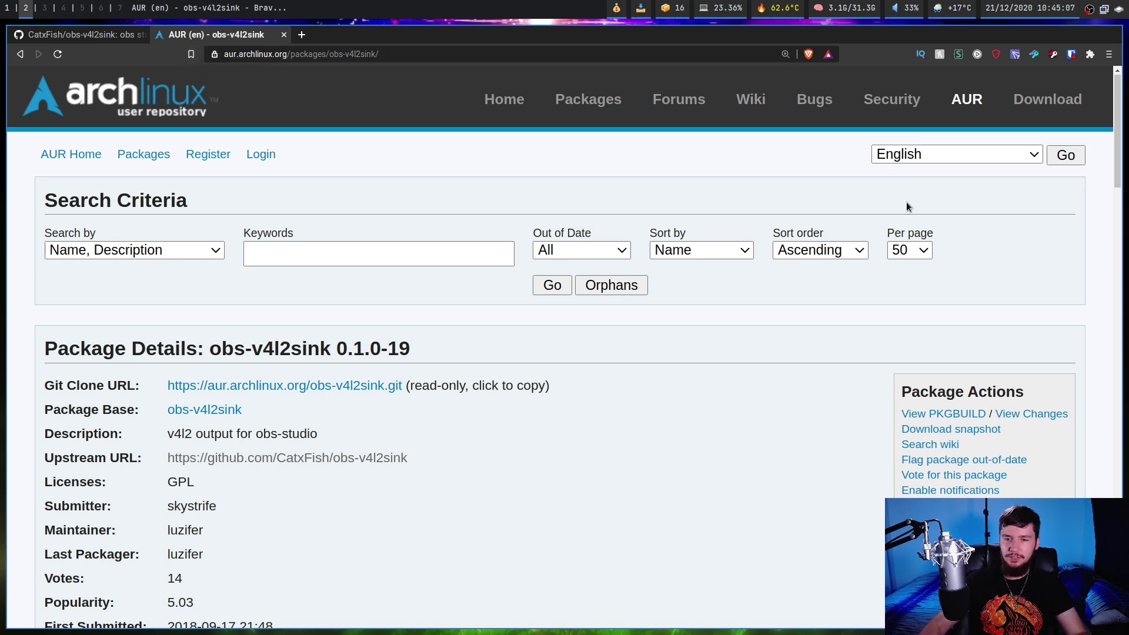
# Step: Open an enlarged Alacritty terminal and discard a drafted 'pman -S v4l2loopback-dkms linux-headers' command
pyautogui.press('super+Return')
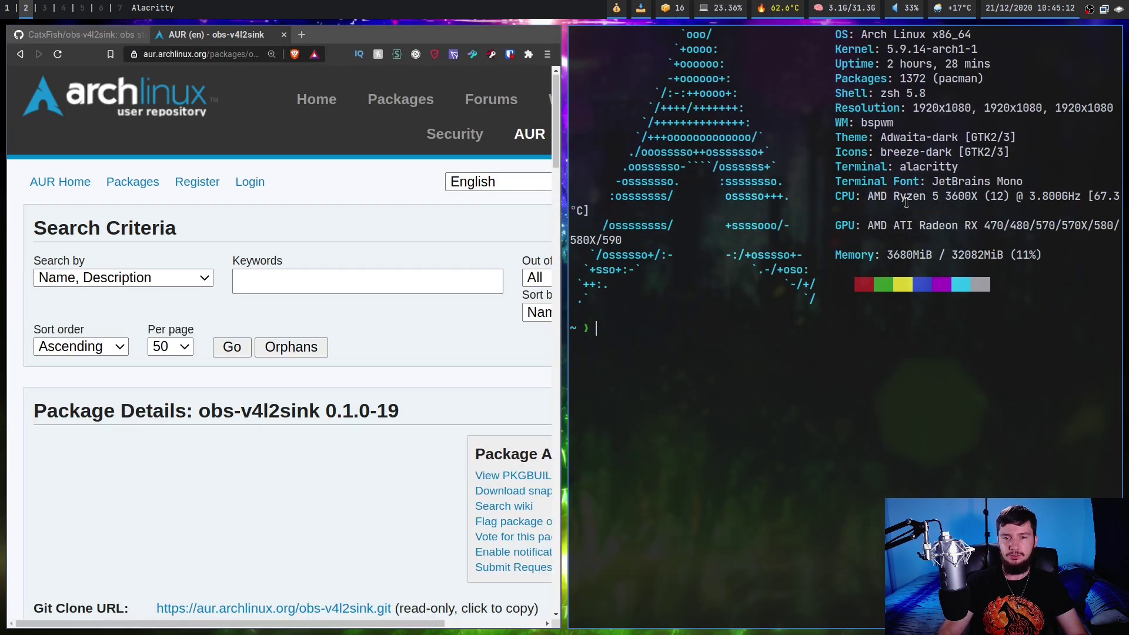
pyautogui.hotkey('ctrl', '+')
pyautogui.write('pman -S')
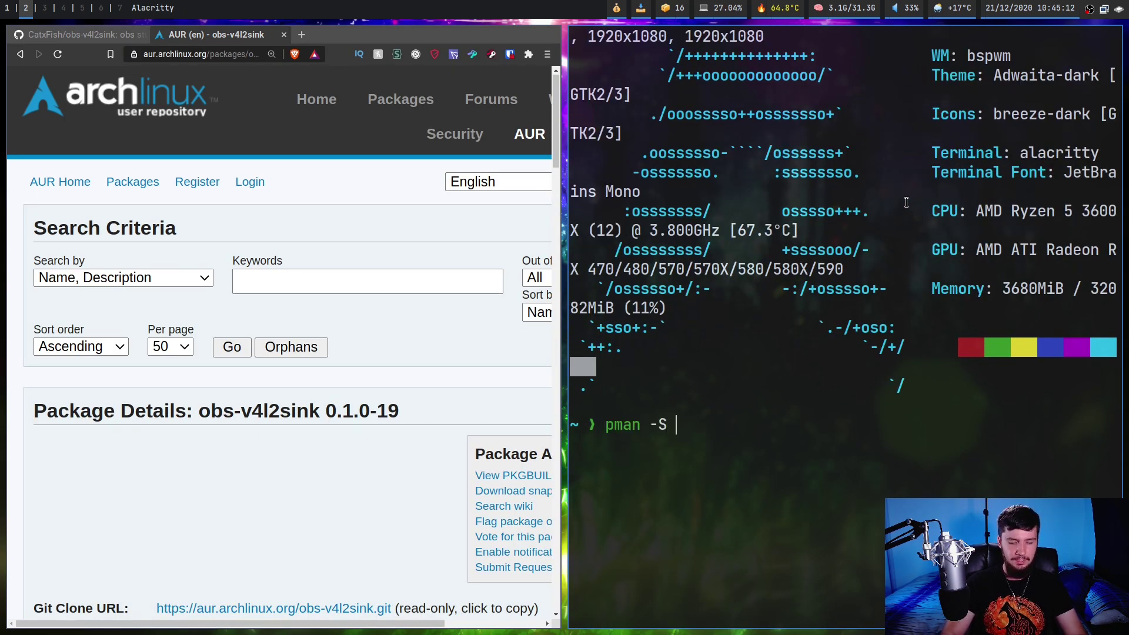
pyautogui.write('v4l2lo')
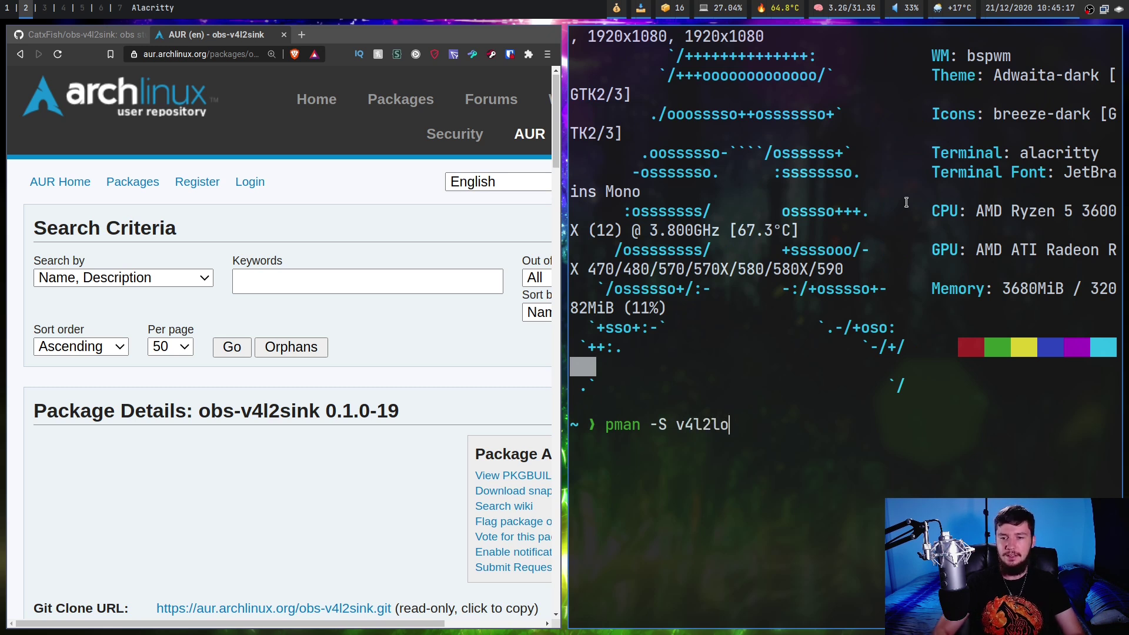
pyautogui.press('Tab')
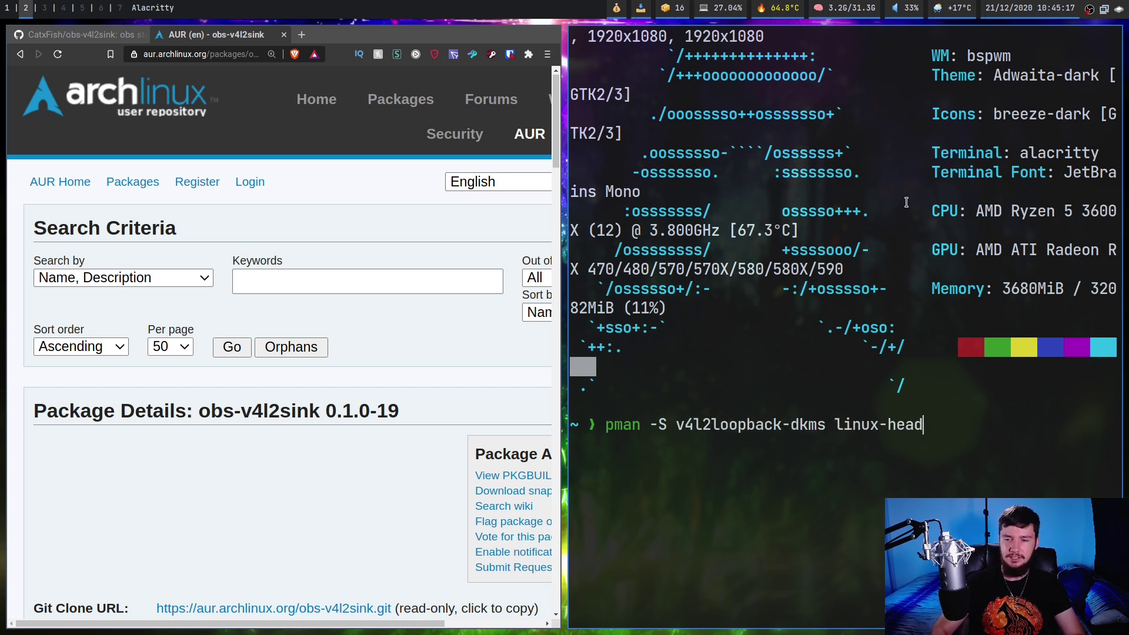
pyautogui.write('ers')
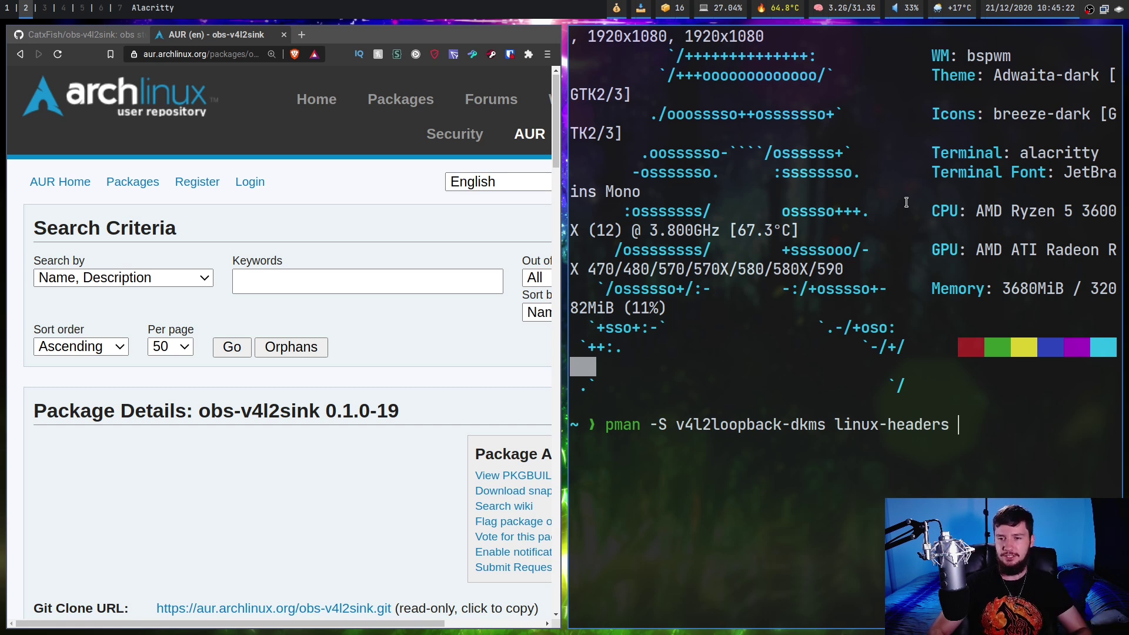
pyautogui.hotkey('ctrl', 'u')
pyautogui.write('sudo modprob')
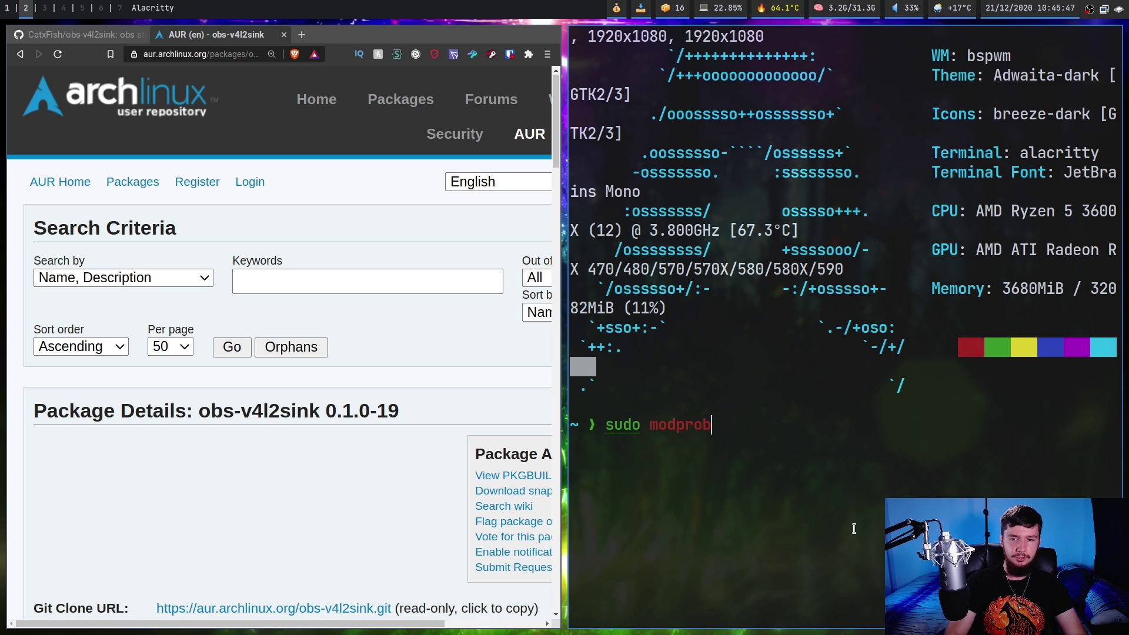
pyautogui.write('e v4l2loo')
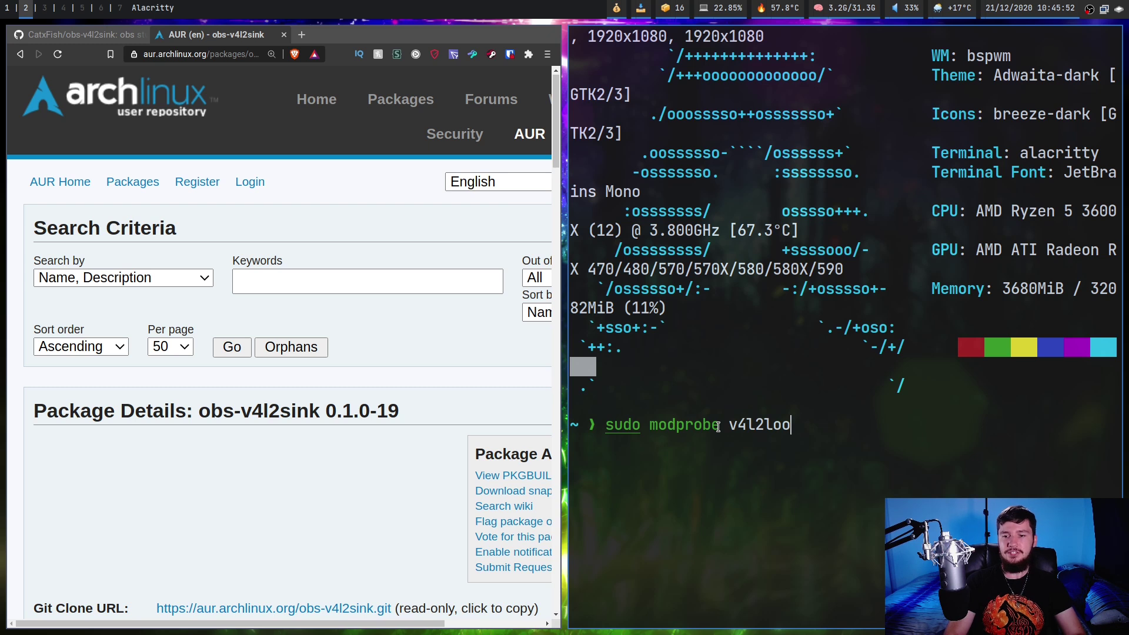
pyautogui.write('pback')
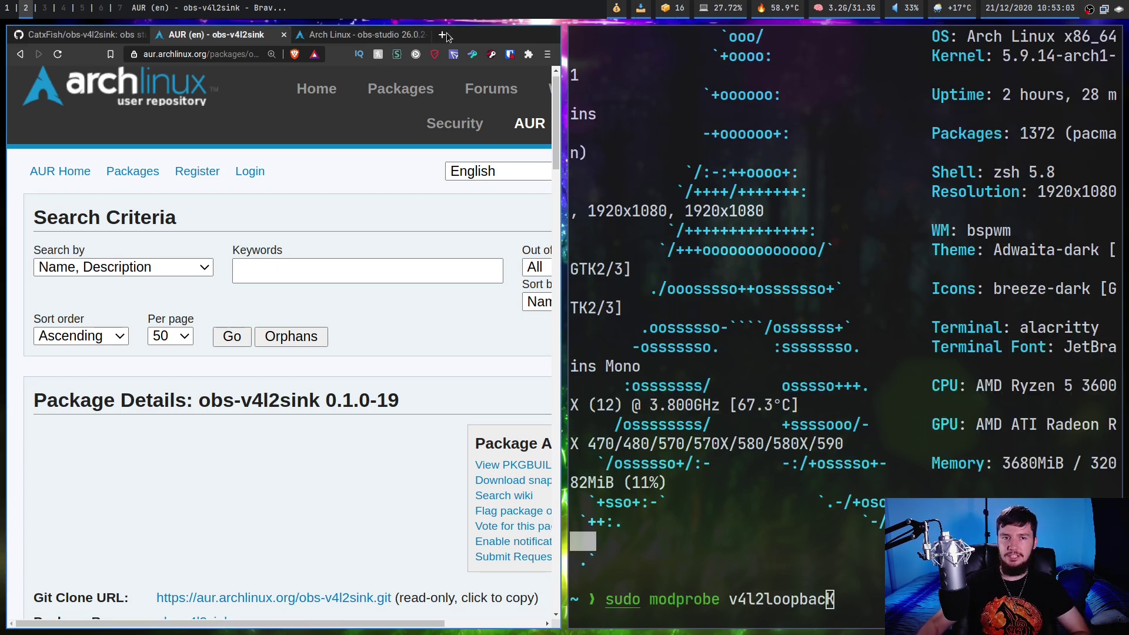
# Step: Switch to the 'Arch Linux - obs-studio' browser tab showing version 26.0.2-3
pyautogui.click(393, 35)
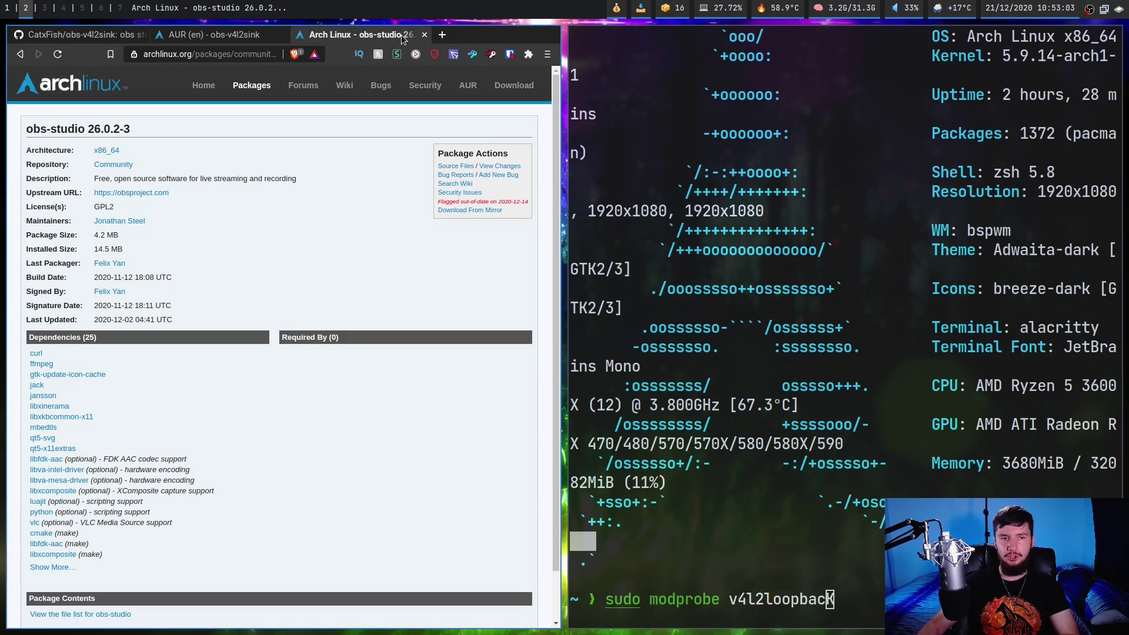